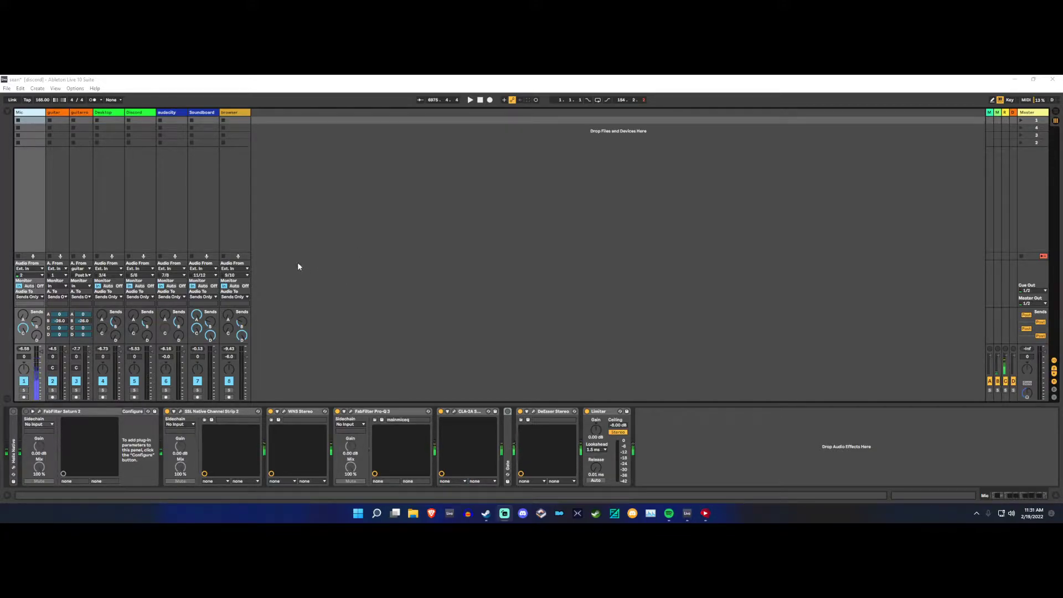
# Step: Select the Mic track, open the WNS Stereo device's plugin window and move it into view
pyautogui.click(38, 317)
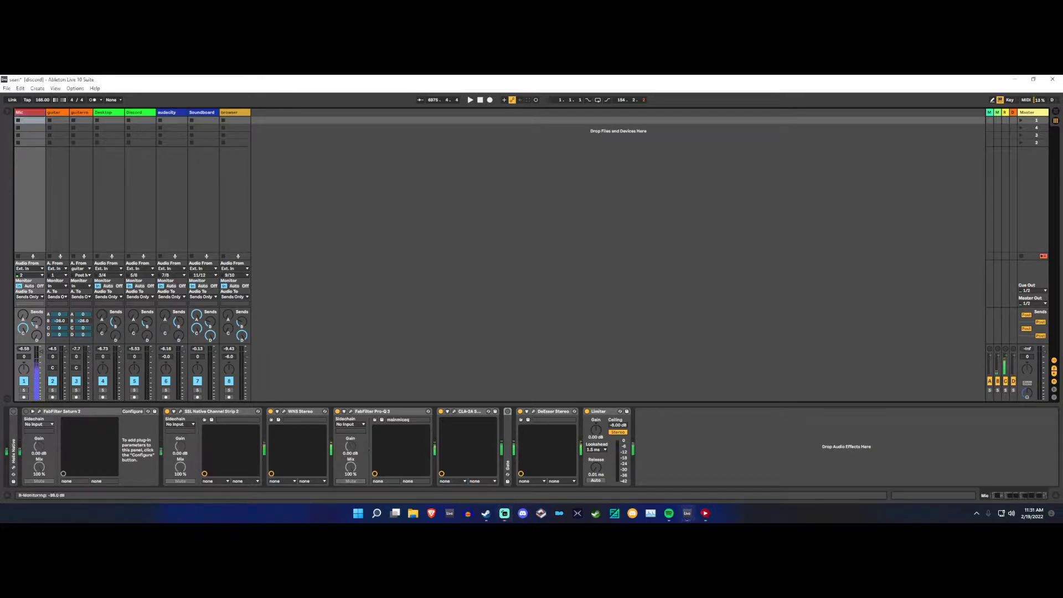
pyautogui.click(284, 411)
pyautogui.moveTo(773, 189); pyautogui.dragTo(639, 140)
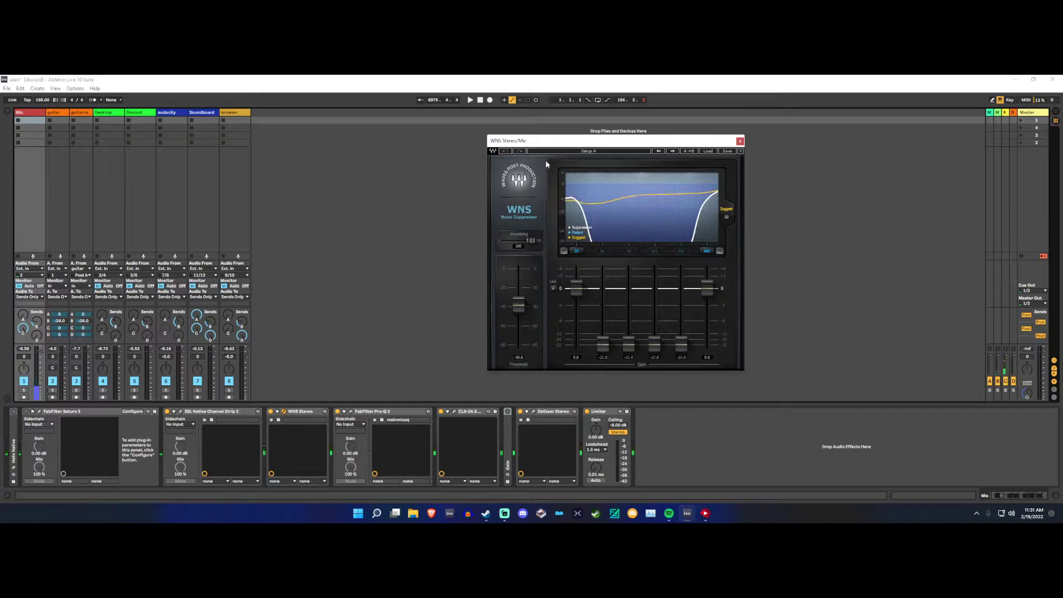
# Step: Shift the WNS window further left and switch the WNS Stereo device off
pyautogui.moveTo(574, 145); pyautogui.dragTo(486, 142)
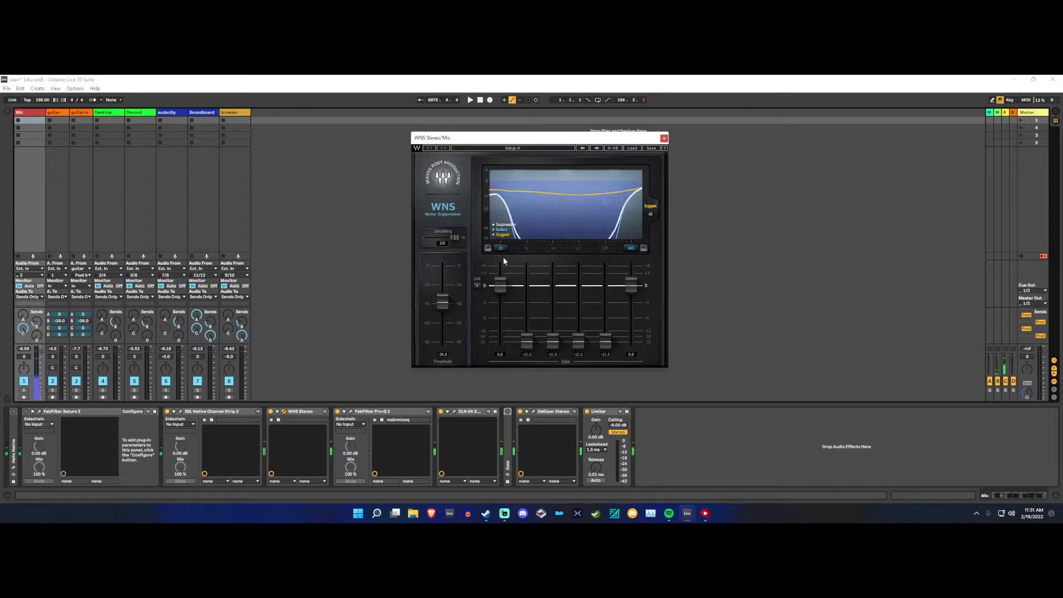
pyautogui.click(302, 411)
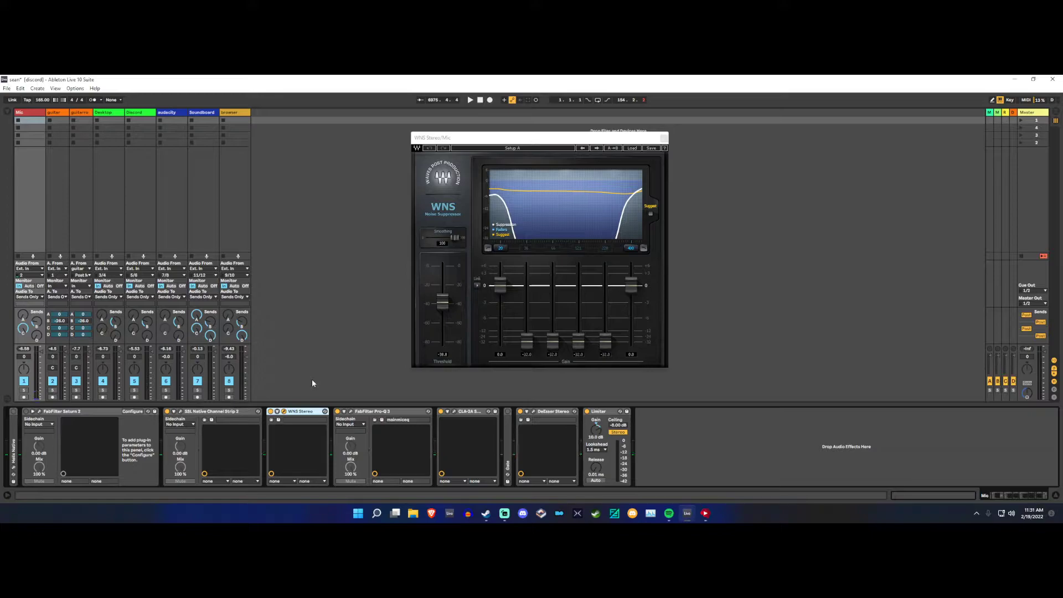
pyautogui.click(271, 412)
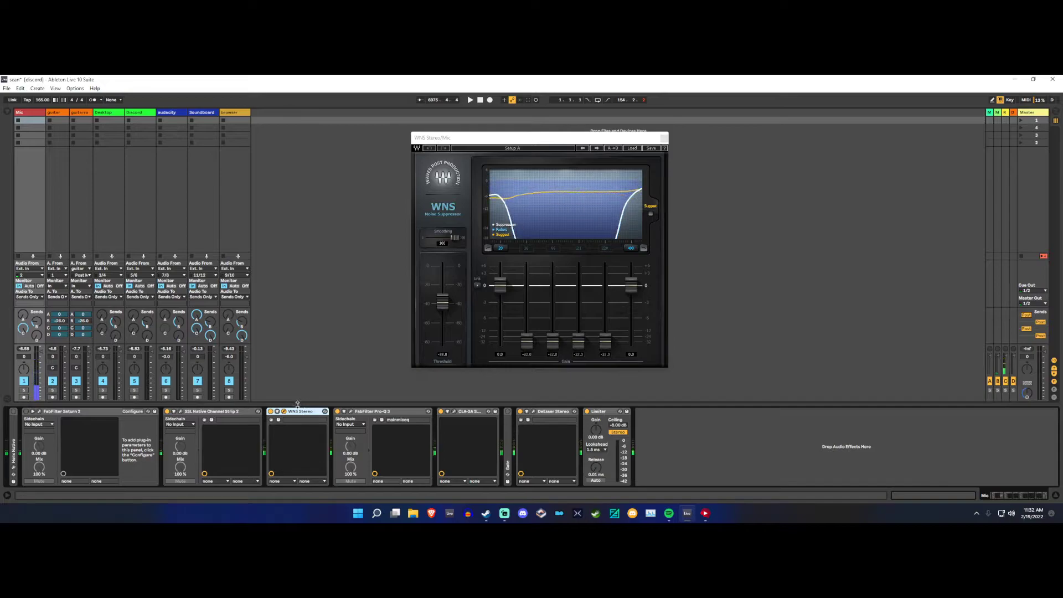
# Step: Delete the old WNS and insert a fresh WNS Stereo after the SSL channel strip
pyautogui.press('Delete')
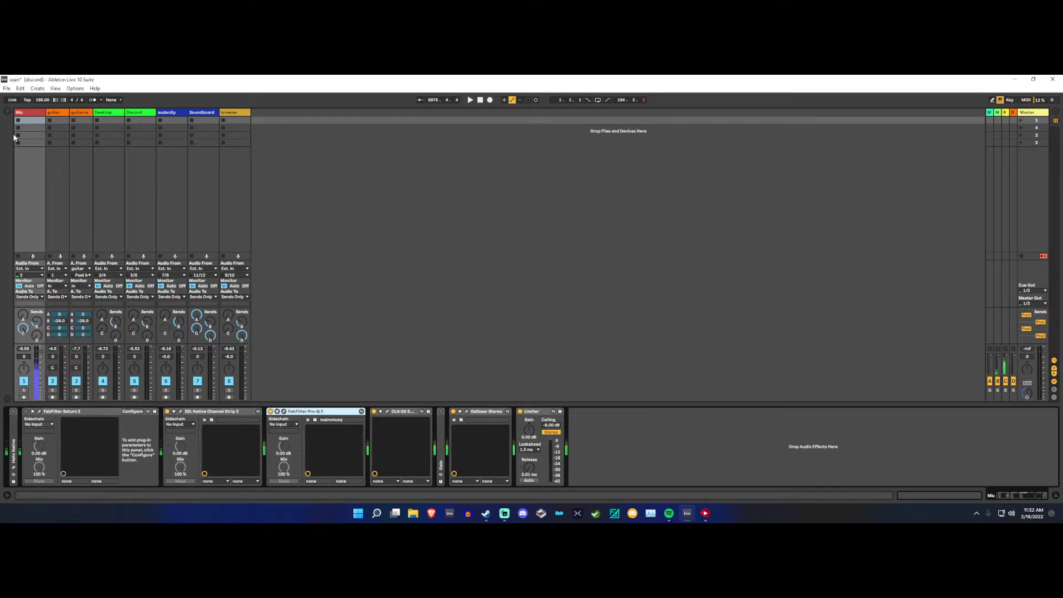
pyautogui.click(7, 111)
pyautogui.click(46, 113)
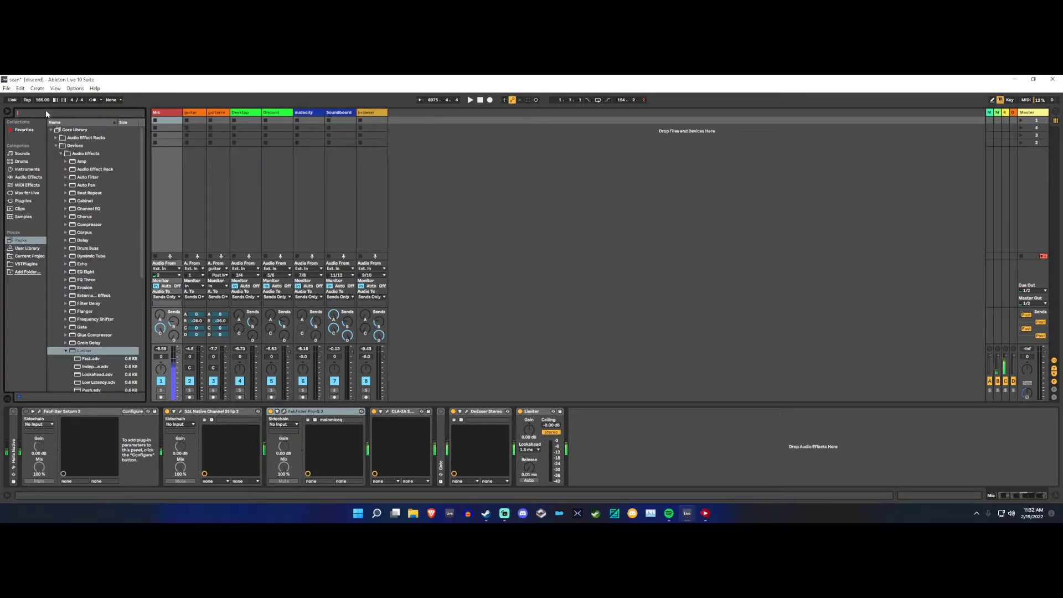
pyautogui.write('wns')
pyautogui.click(20, 226)
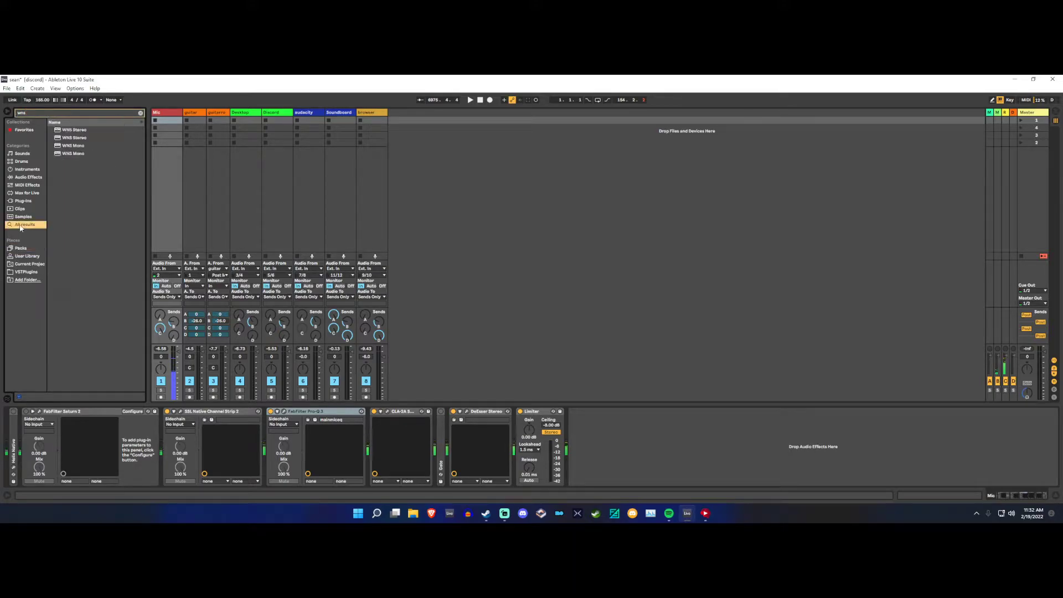
pyautogui.moveTo(58, 142); pyautogui.dragTo(215, 412)
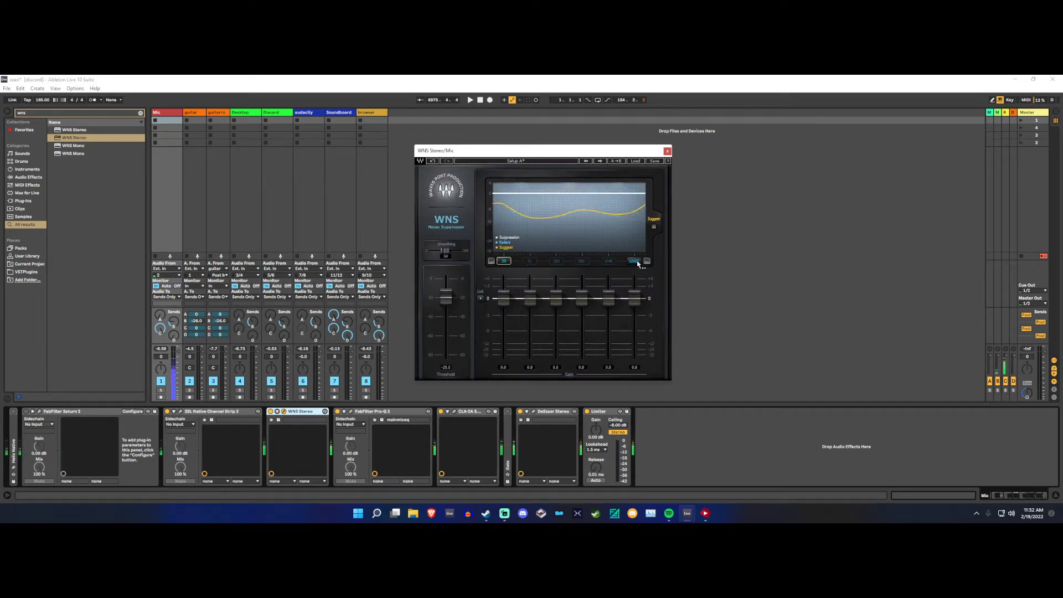
# Step: Lower the top band's frequency to about 420, set bands 2–5 gain to -32.0 and the threshold to -72.2
pyautogui.moveTo(636, 262); pyautogui.dragTo(637, 293)
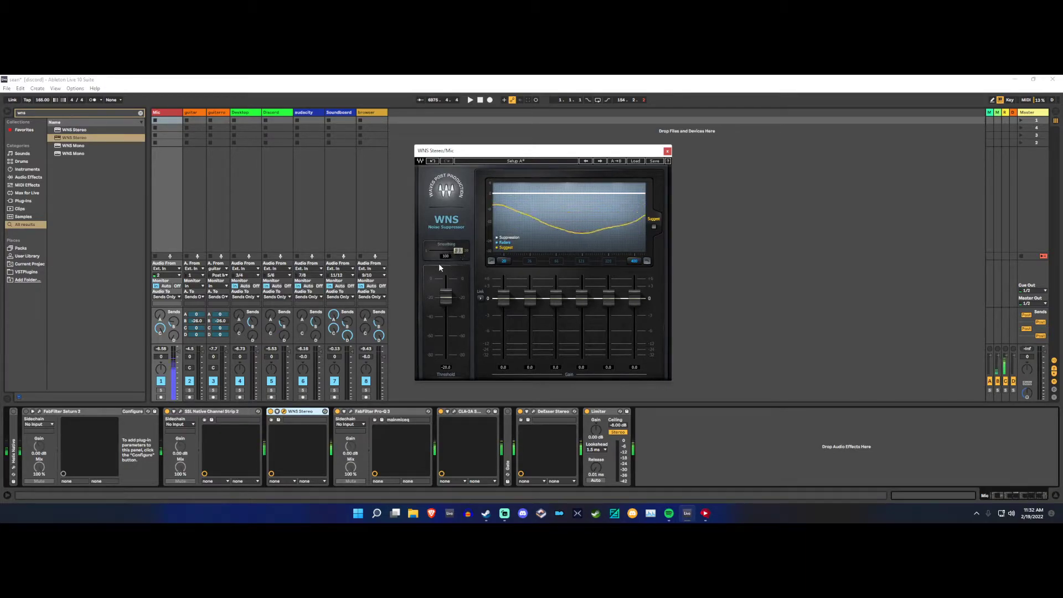
pyautogui.moveTo(463, 299); pyautogui.dragTo(463, 354)
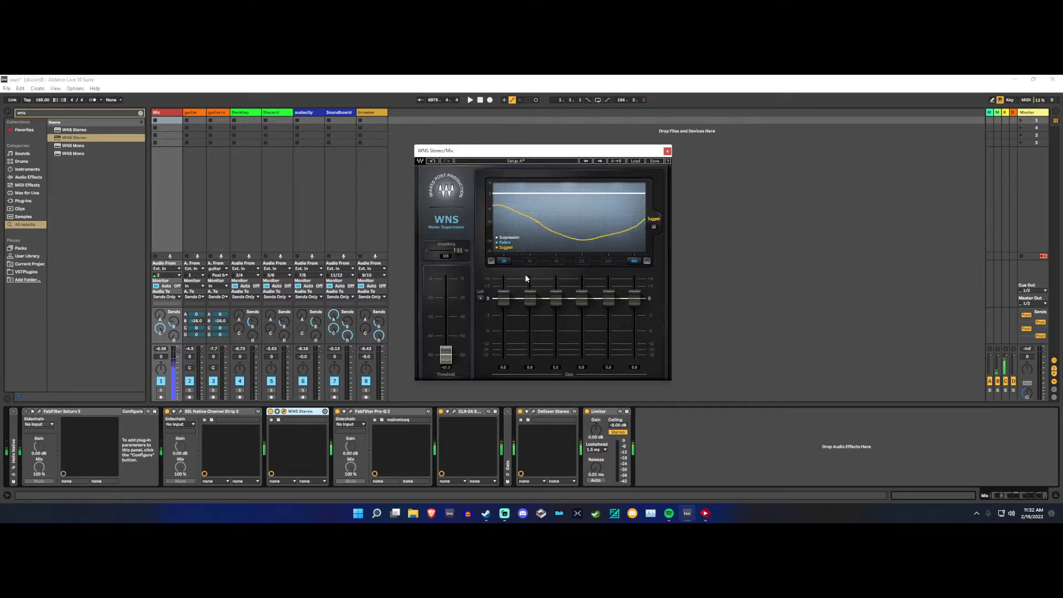
pyautogui.moveTo(525, 277); pyautogui.dragTo(613, 313)
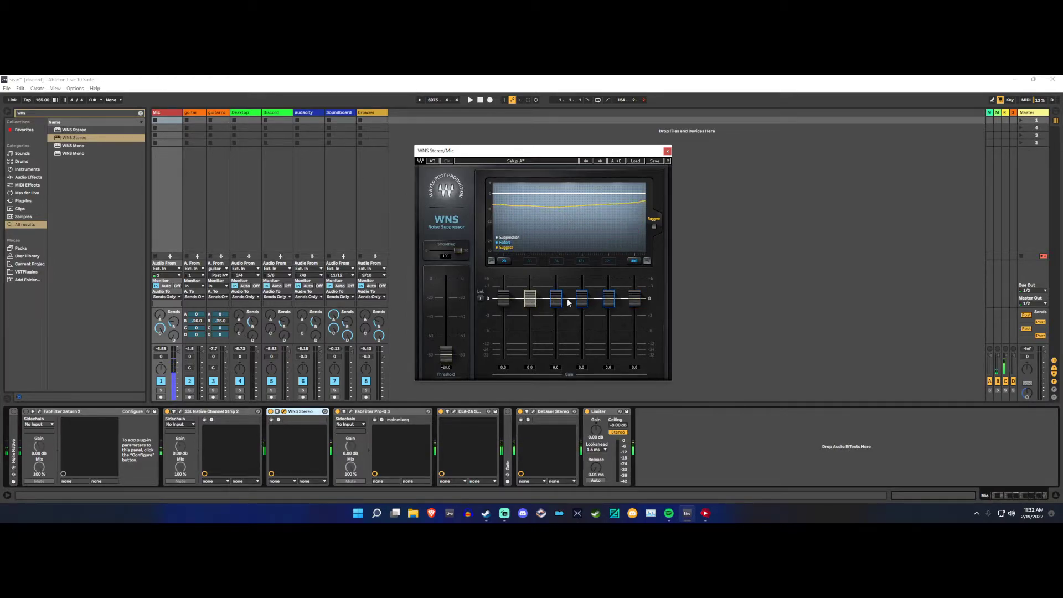
pyautogui.moveTo(556, 298); pyautogui.dragTo(556, 354)
pyautogui.moveTo(445, 353); pyautogui.dragTo(446, 324)
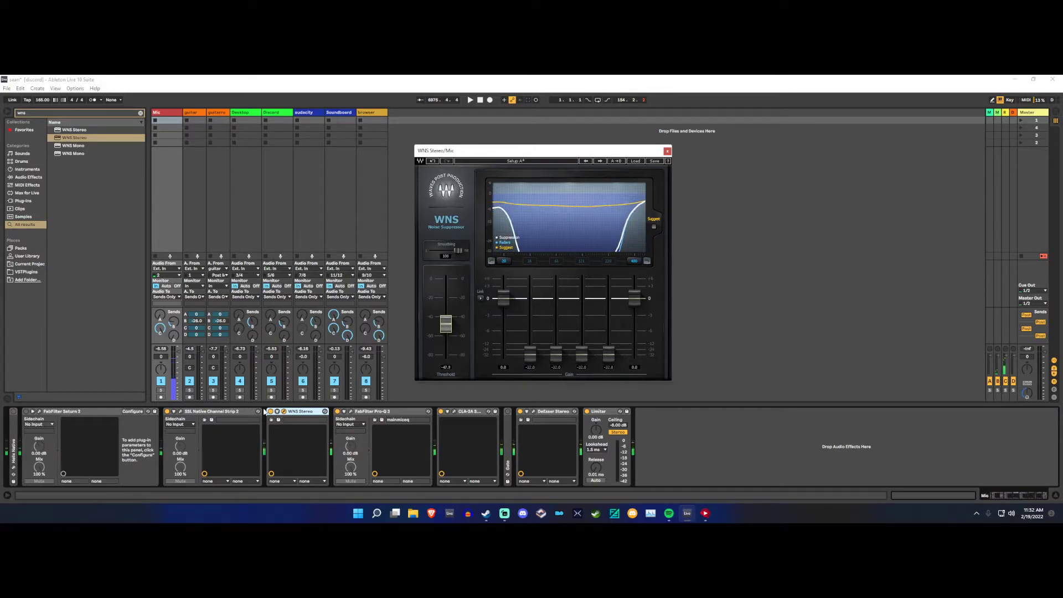
pyautogui.click(271, 411)
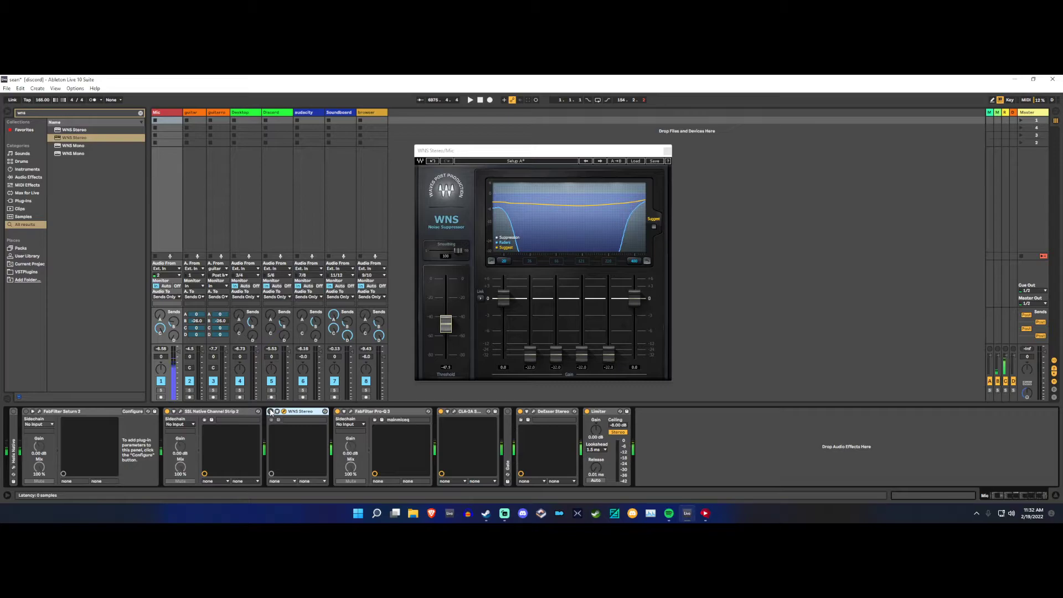
pyautogui.click(270, 412)
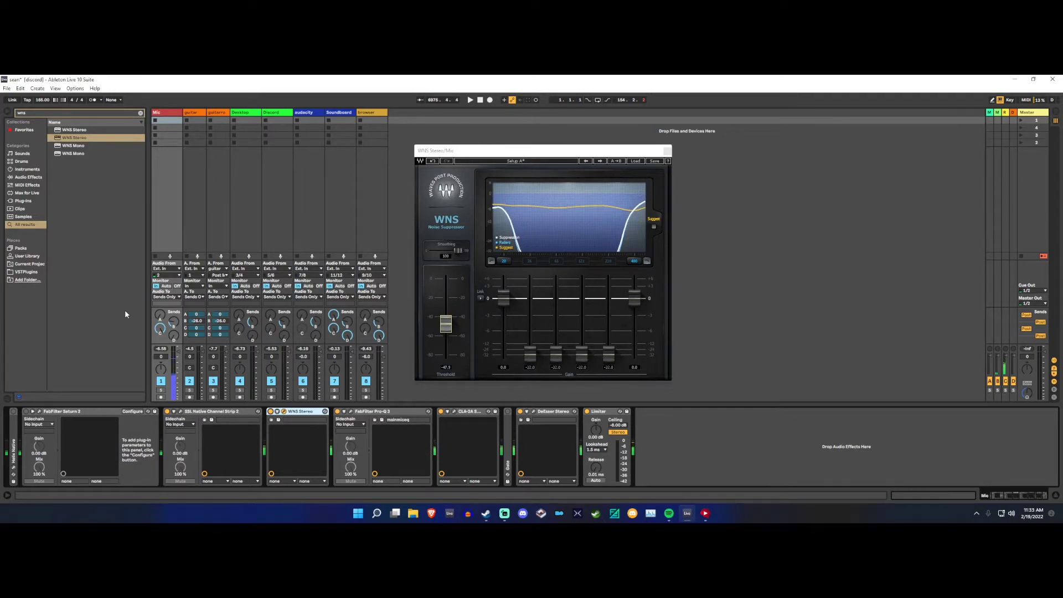
# Step: Switch WNS off and insert RX 9 Voice De-noise after the SSL channel strip
pyautogui.click(270, 411)
pyautogui.hotkey('ctrl', 'f')
pyautogui.write('r')
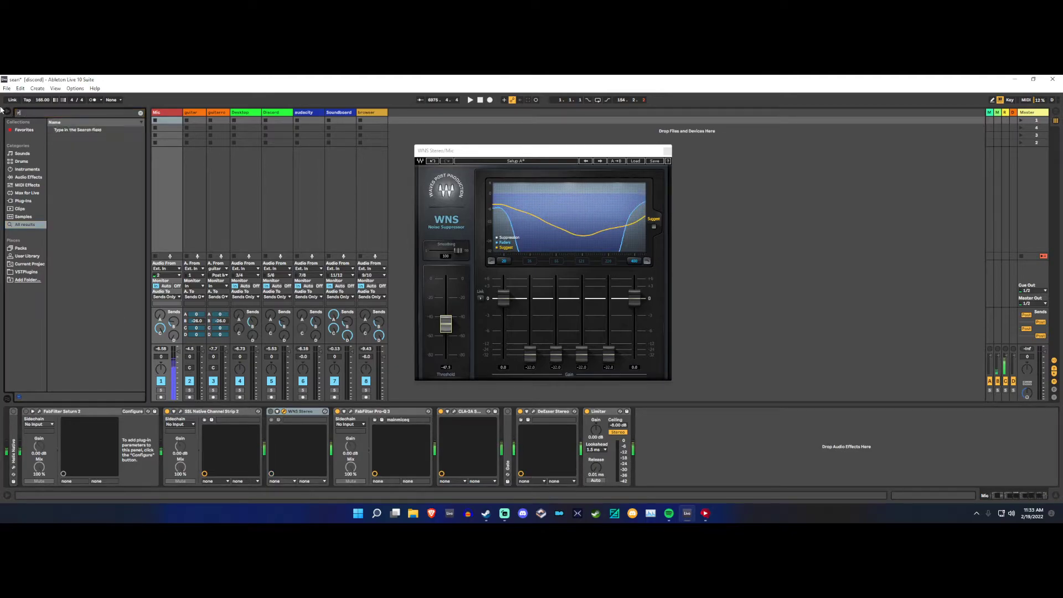
pyautogui.write('x')
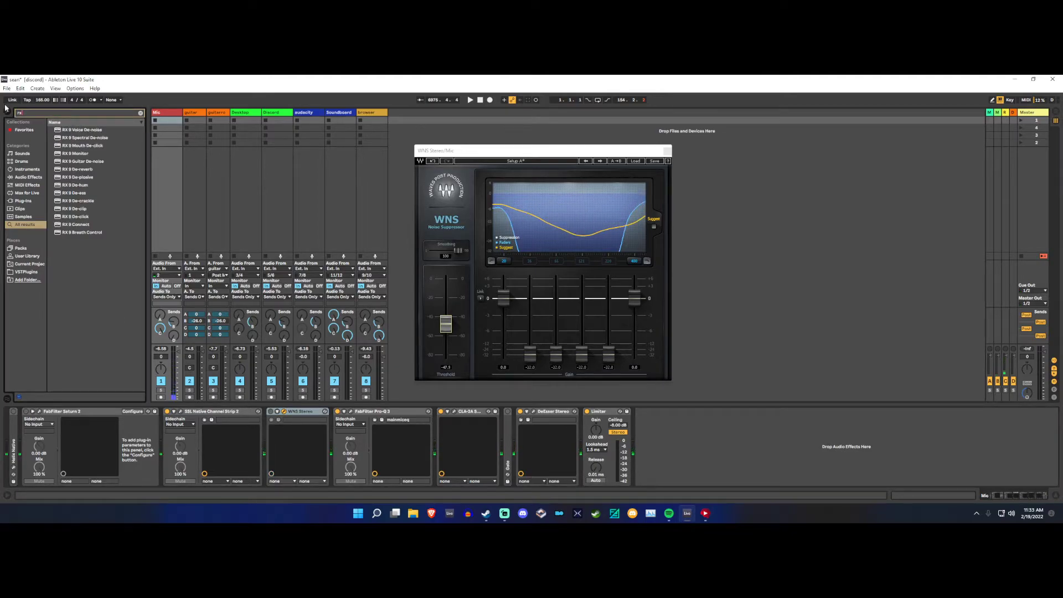
pyautogui.moveTo(62, 131); pyautogui.dragTo(265, 426)
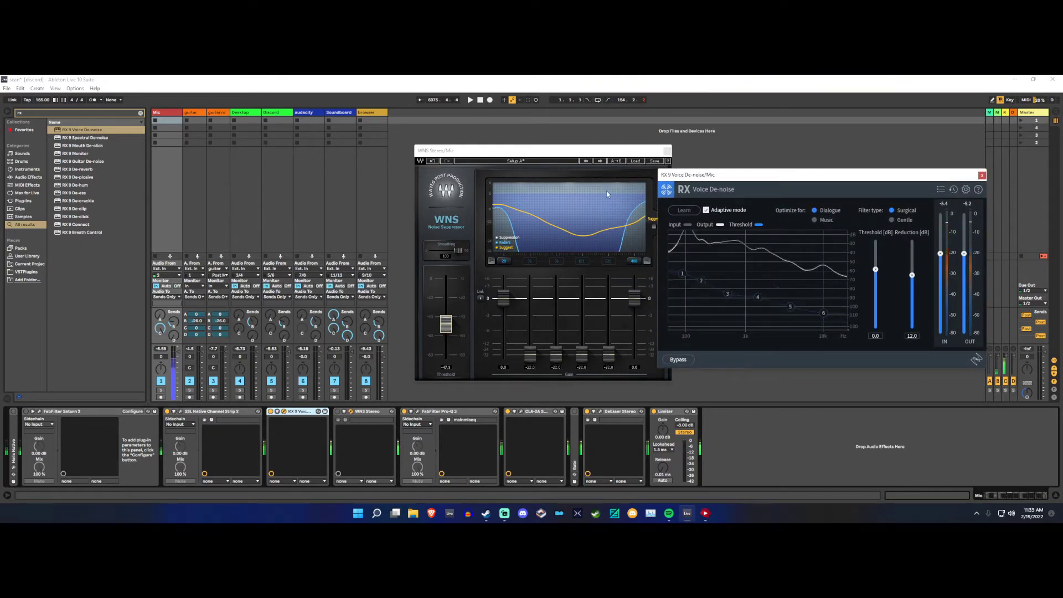
# Step: Turn off RX Adaptive mode, learn a noise profile, and set the Mic send B to -27.7 dB
pyautogui.moveTo(636, 150); pyautogui.dragTo(581, 147)
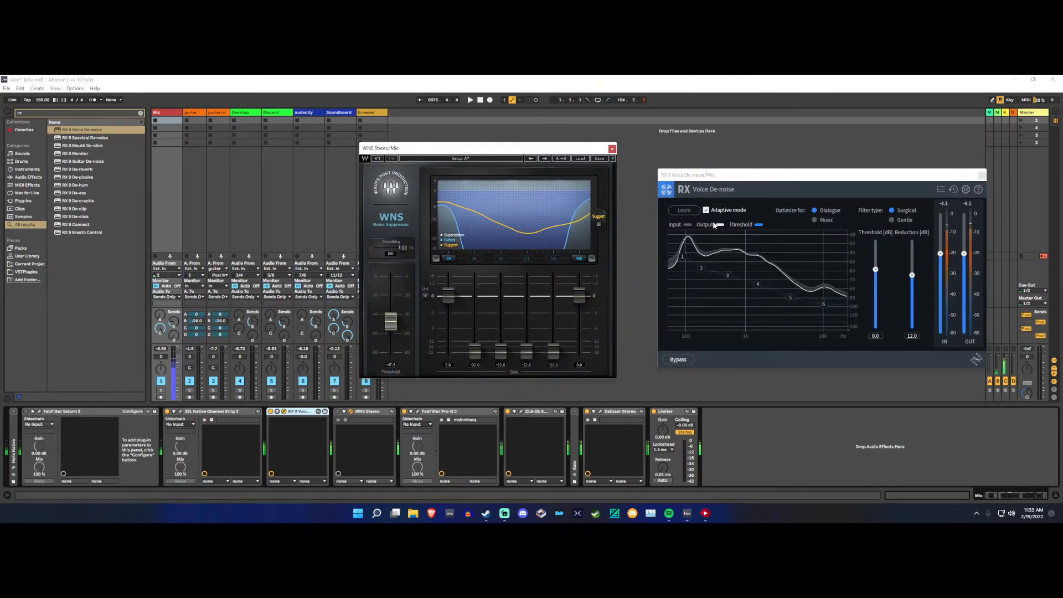
pyautogui.click(270, 417)
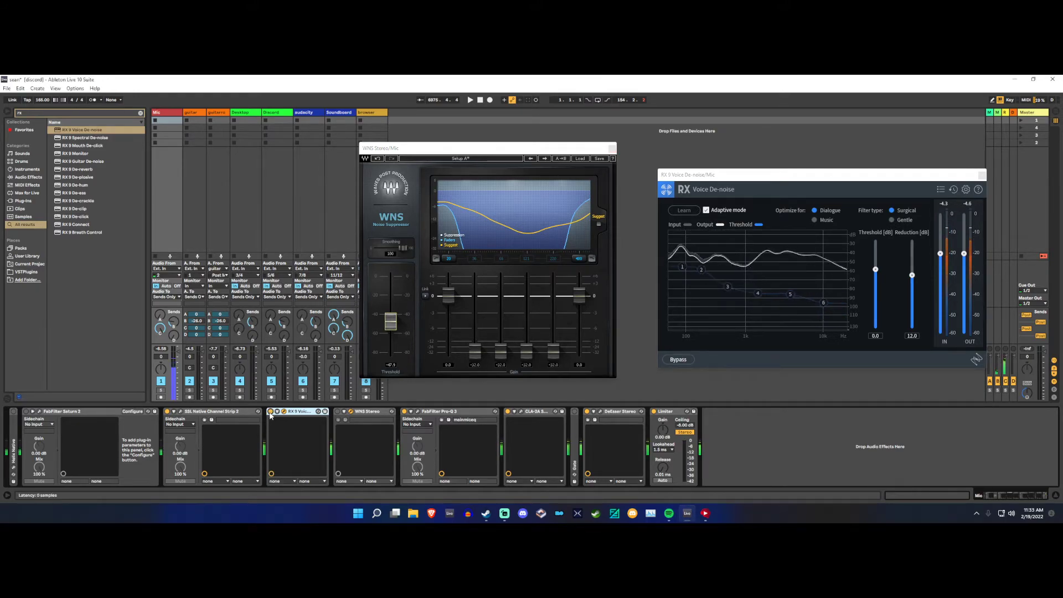
pyautogui.click(706, 210)
pyautogui.click(705, 210)
pyautogui.click(684, 210)
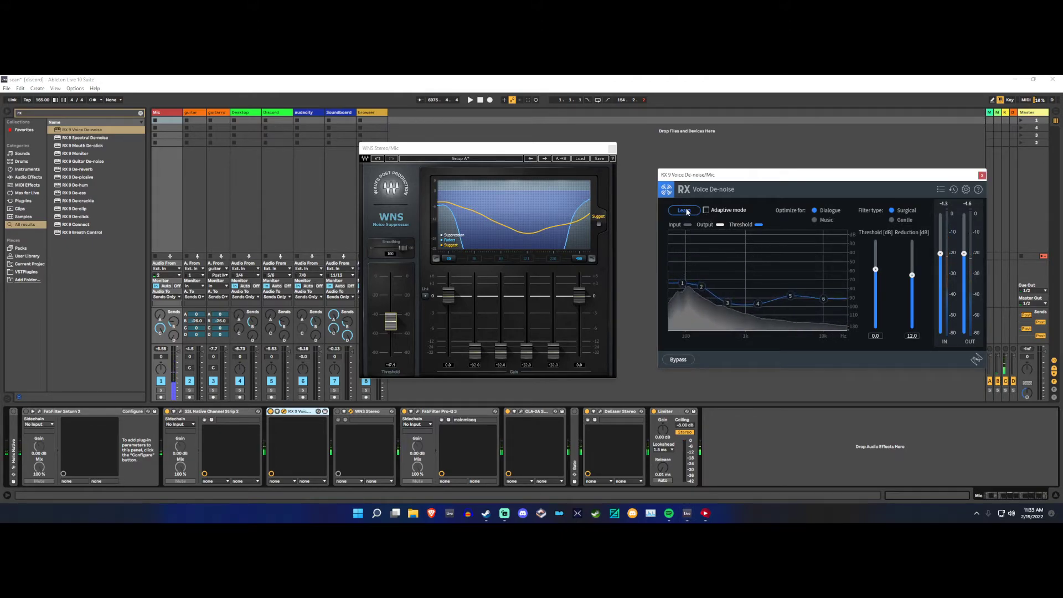
pyautogui.click(685, 210)
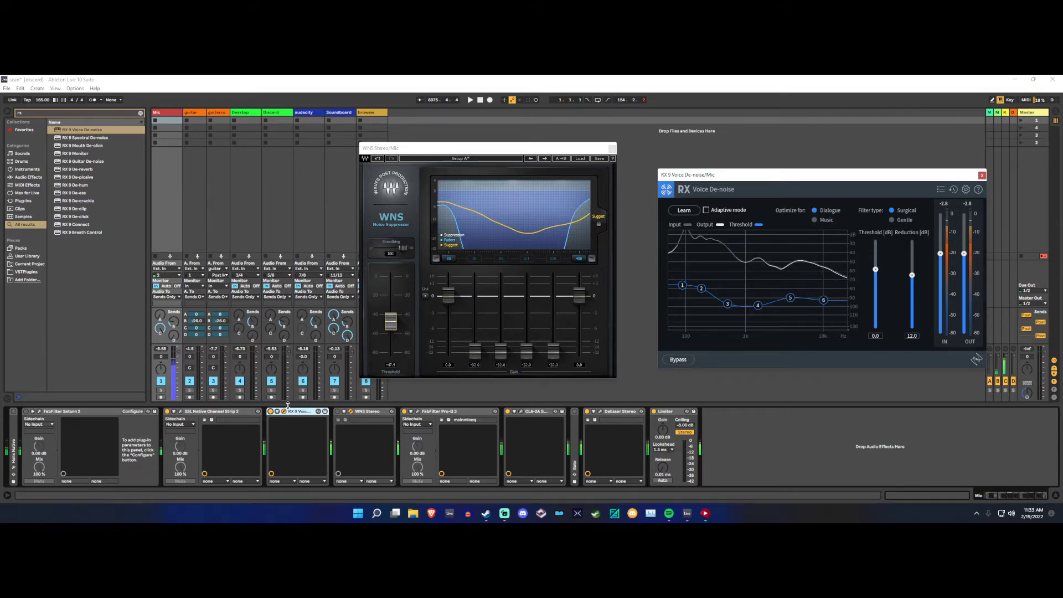
pyautogui.click(270, 415)
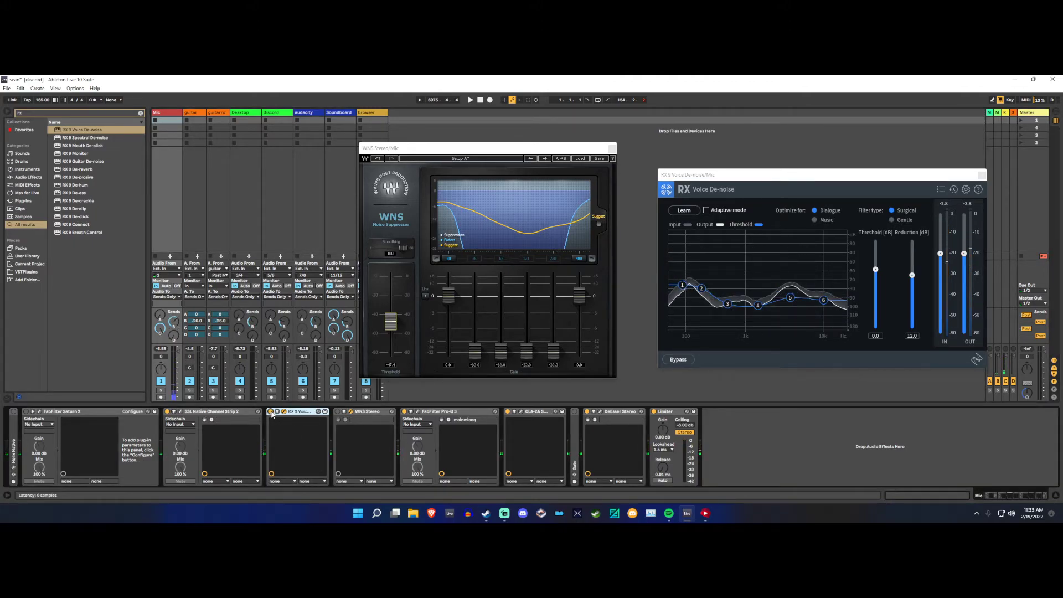
pyautogui.moveTo(170, 320); pyautogui.dragTo(171, 335)
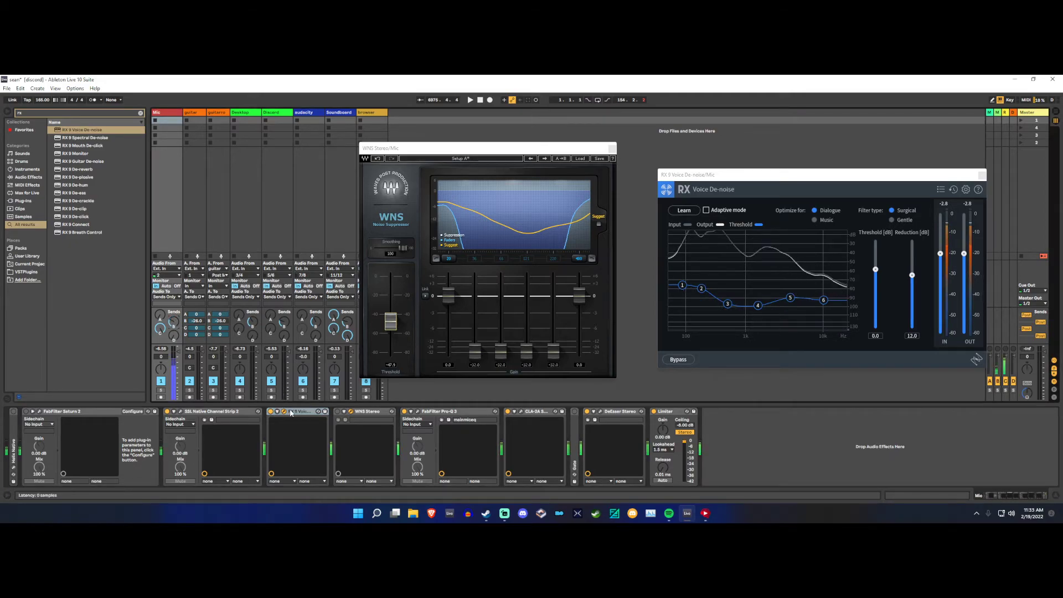
# Step: Check the SSL Channel Strip 2 window, re-learn the RX noise profile, and select the RX device
pyautogui.click(181, 412)
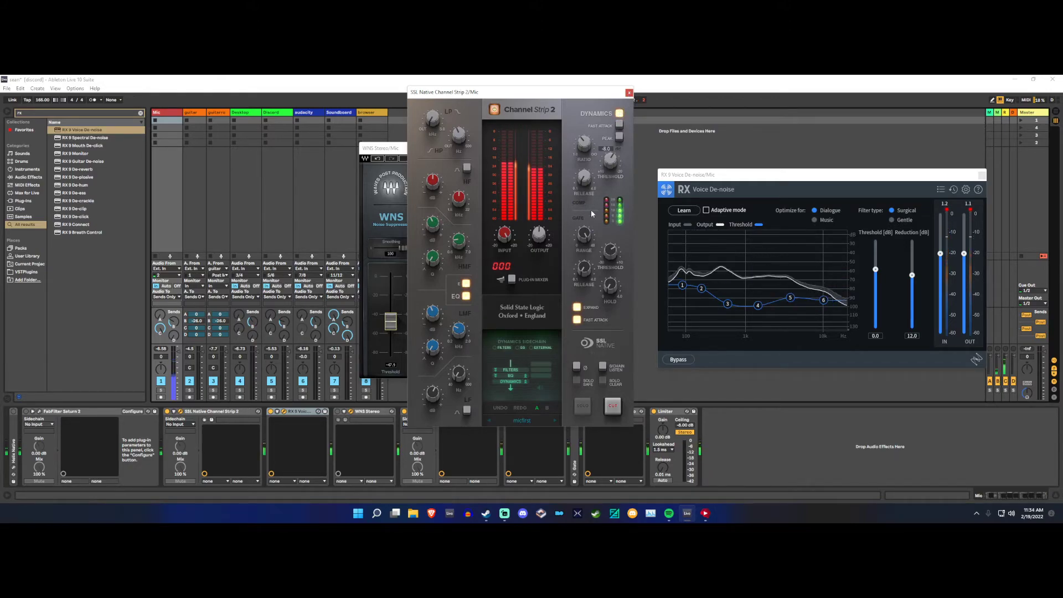
pyautogui.click(629, 92)
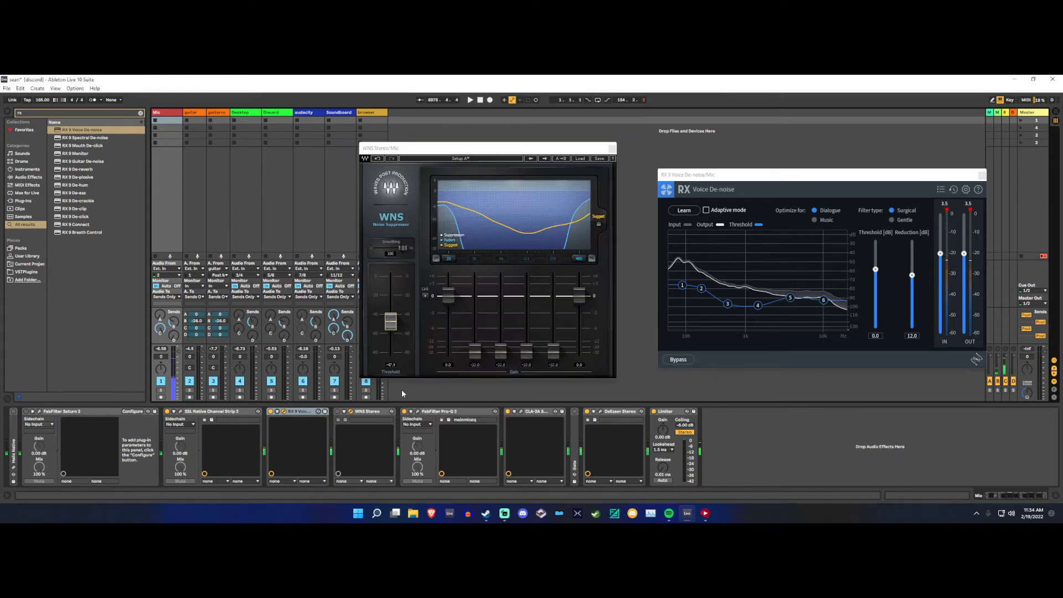
pyautogui.click(684, 210)
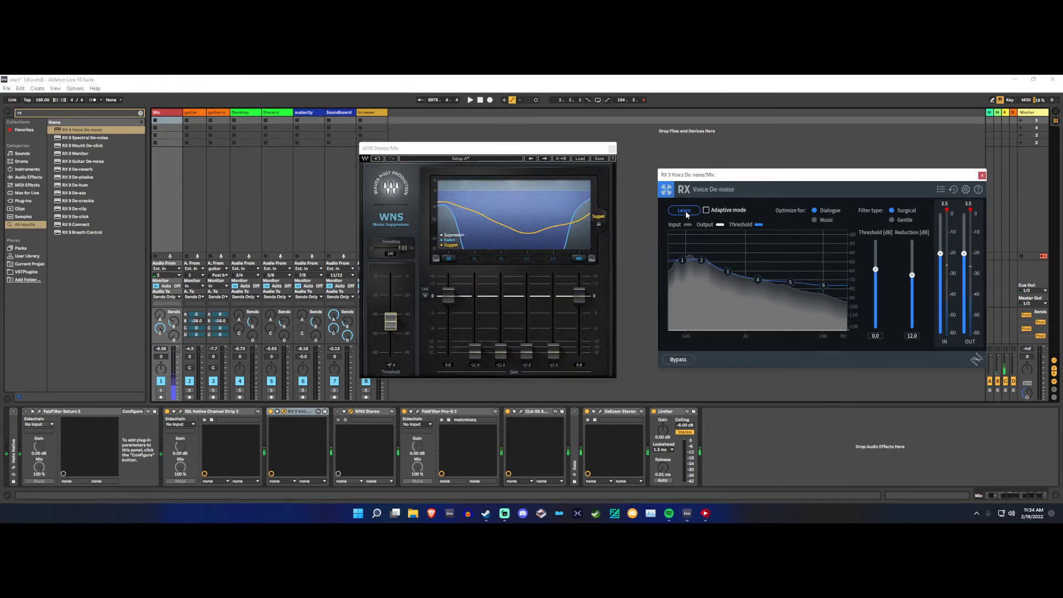
pyautogui.click(684, 211)
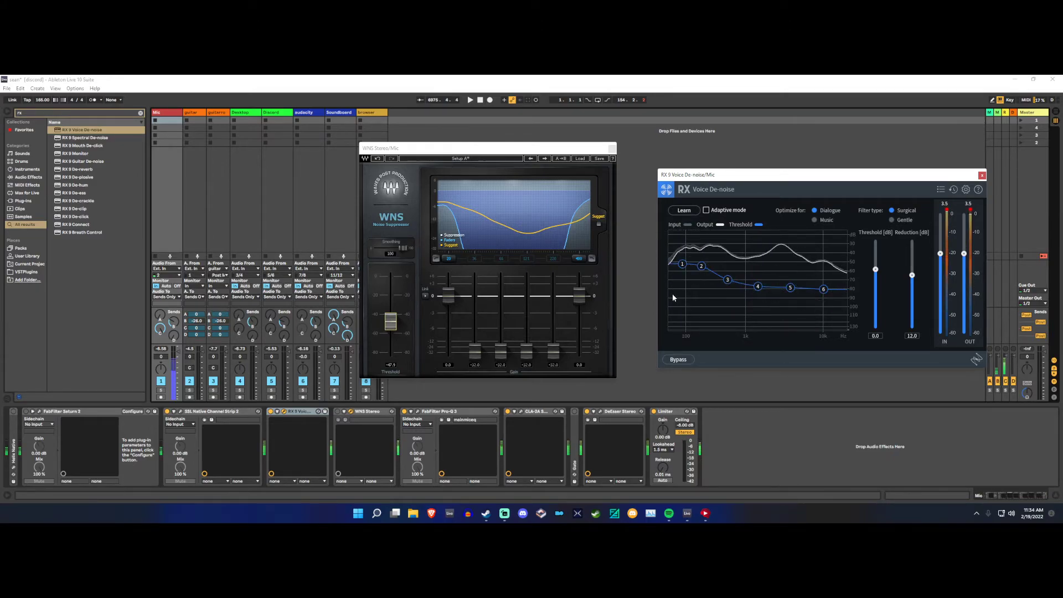
pyautogui.click(271, 415)
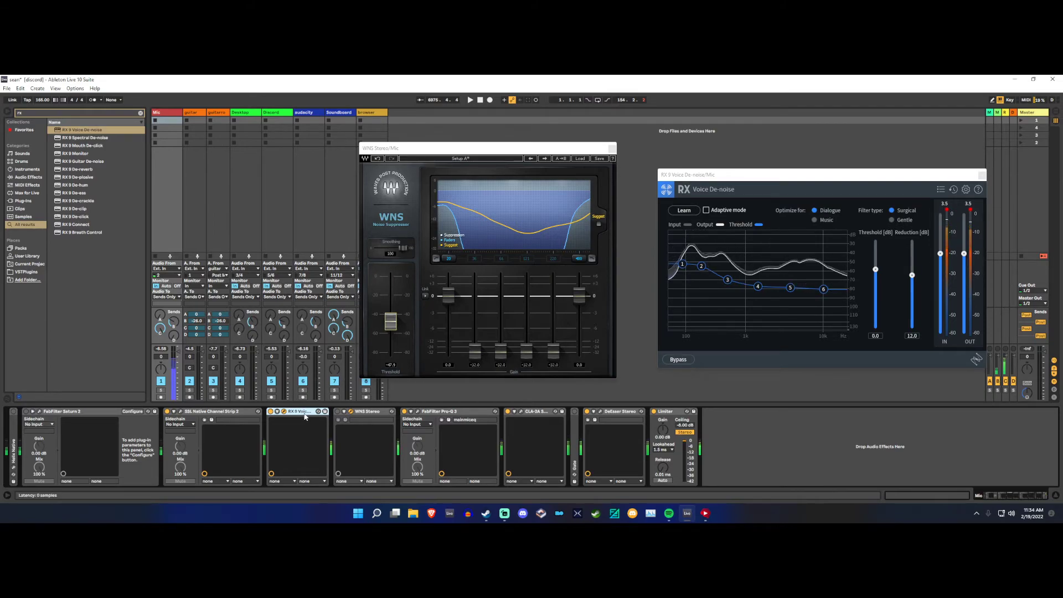
# Step: Delete RX 9 Voice De-noise, review the SSL Channel Strip 2 window twice, and select WNS Stereo
pyautogui.press('Delete')
pyautogui.click(180, 412)
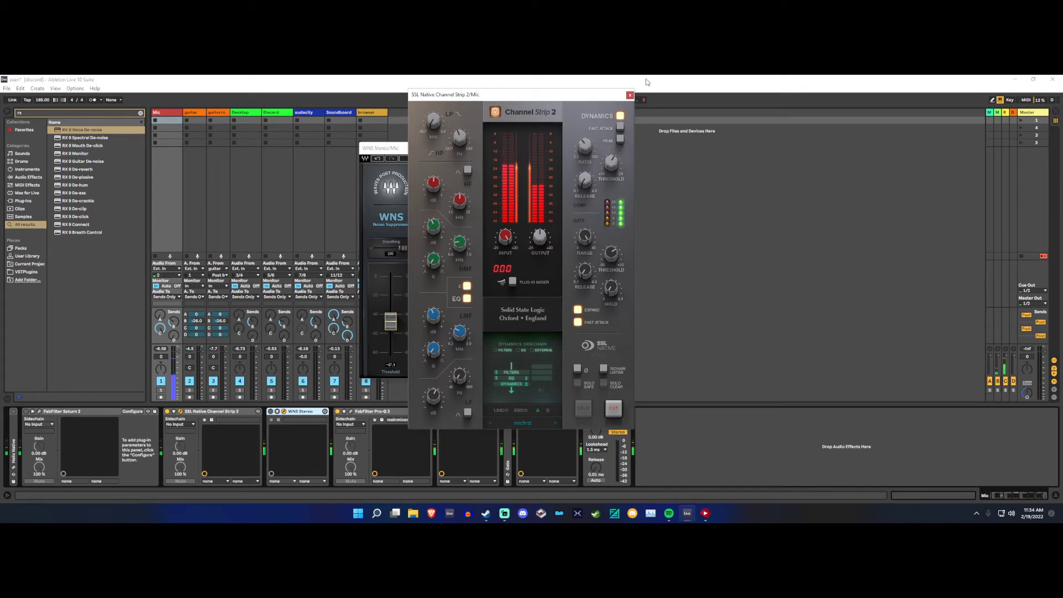
pyautogui.click(629, 95)
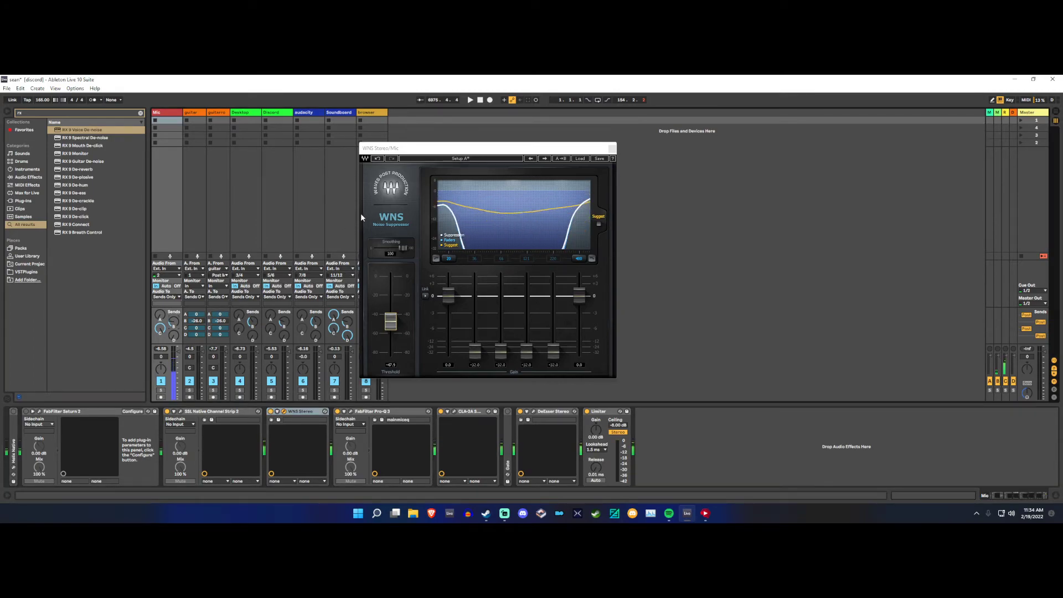
pyautogui.click(180, 411)
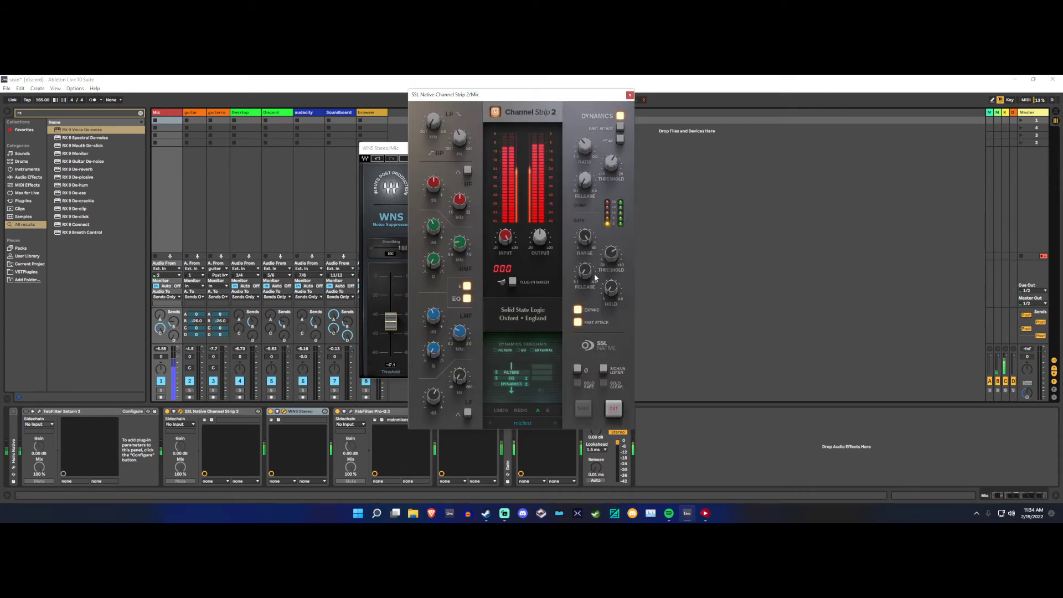
pyautogui.click(629, 95)
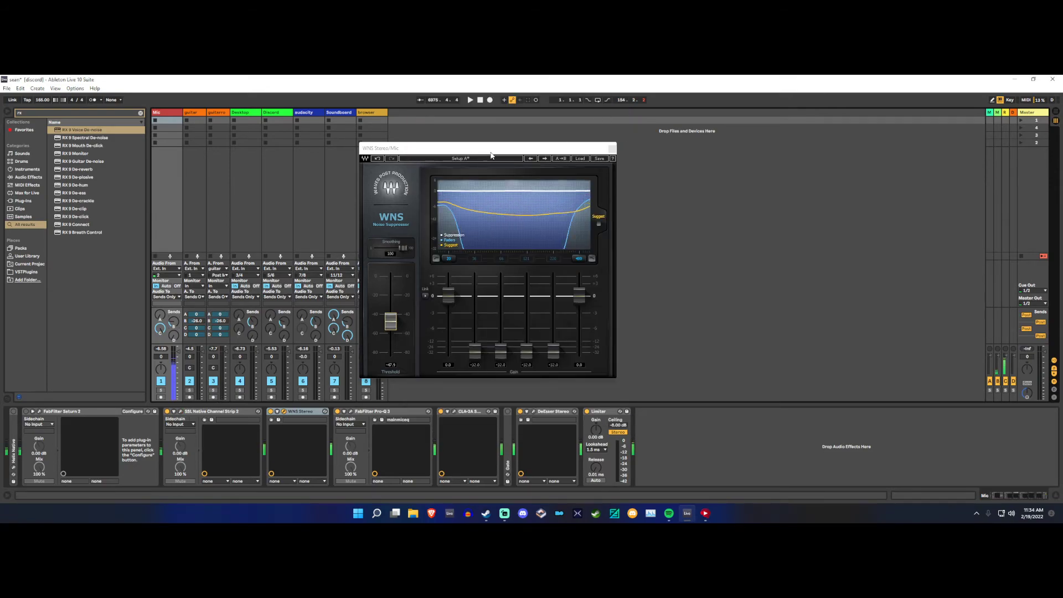
pyautogui.moveTo(498, 151); pyautogui.dragTo(541, 144)
pyautogui.click(305, 412)
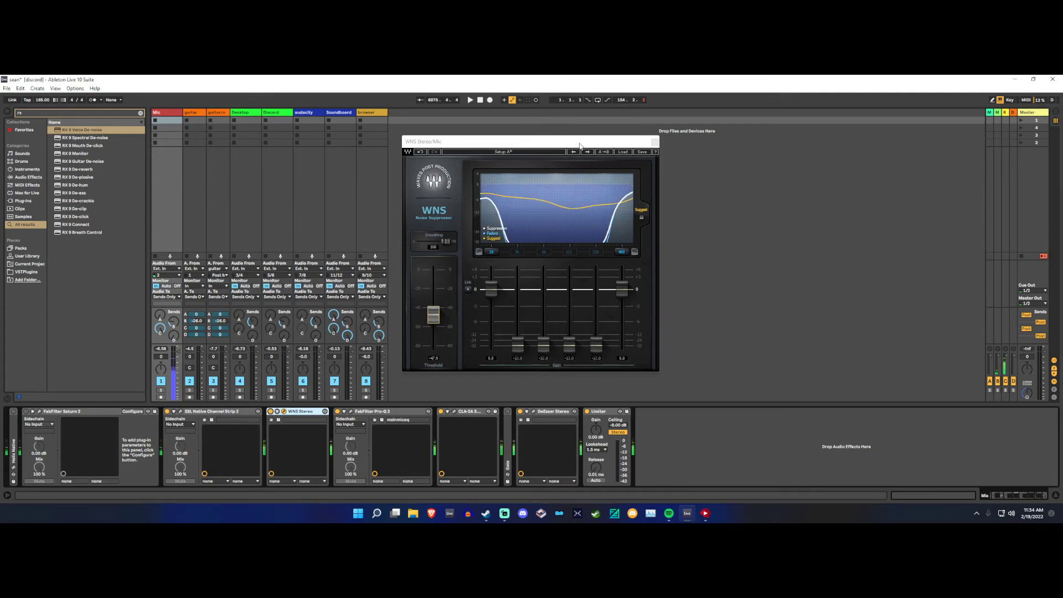
# Step: Move the WNS window, briefly cut the highest band's gain, then reset it to 0.0 dB
pyautogui.moveTo(576, 146)
pyautogui.mouseDown()
pyautogui.moveTo(519, 147)
pyautogui.moveTo(594, 138)
pyautogui.mouseUp()
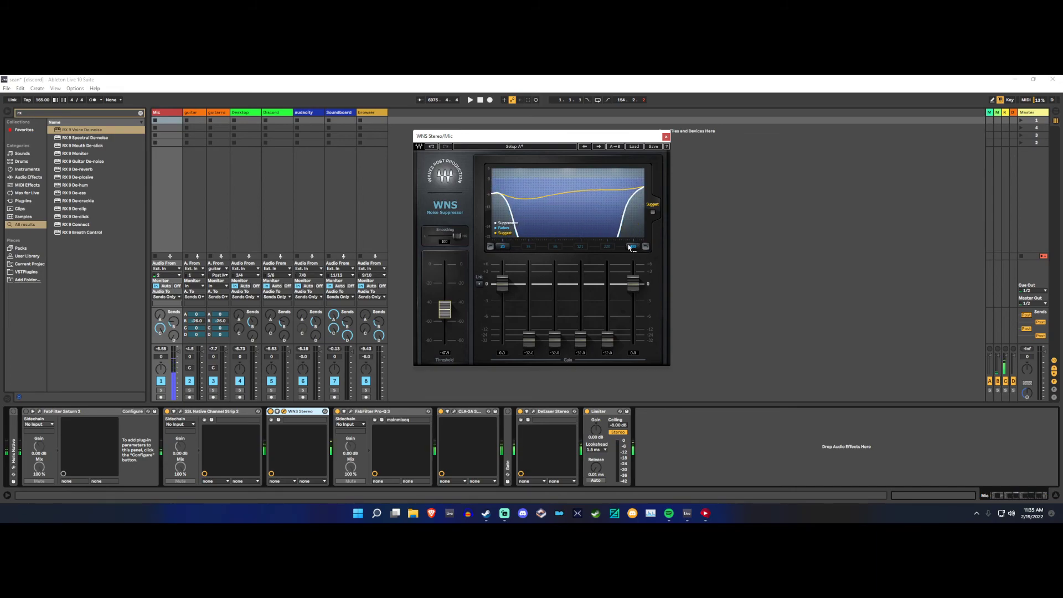
pyautogui.moveTo(632, 283); pyautogui.dragTo(633, 342)
pyautogui.keyDown('alt'); pyautogui.click(633, 339); pyautogui.keyUp('alt')
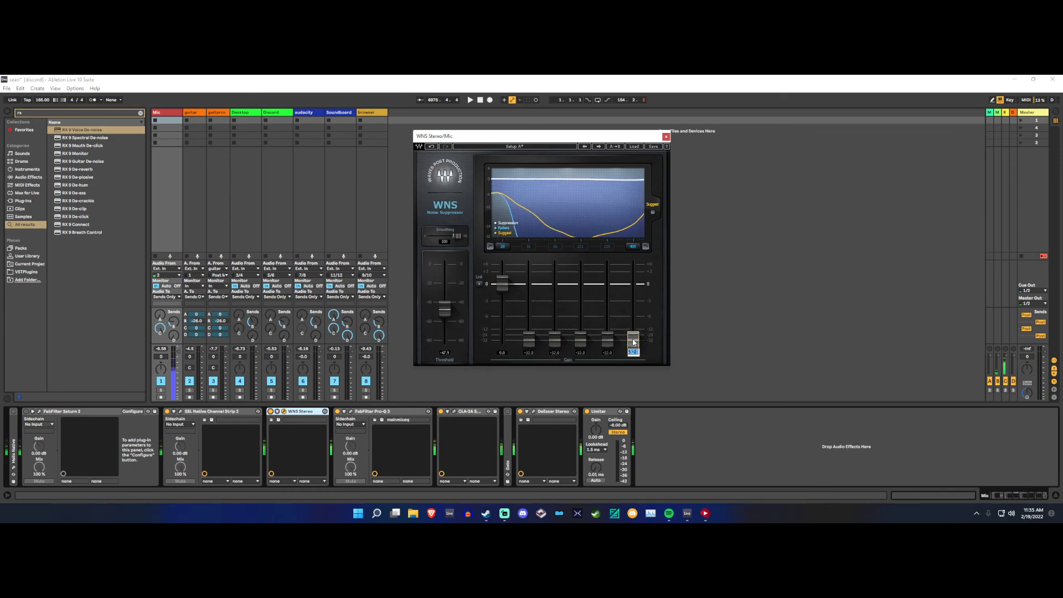